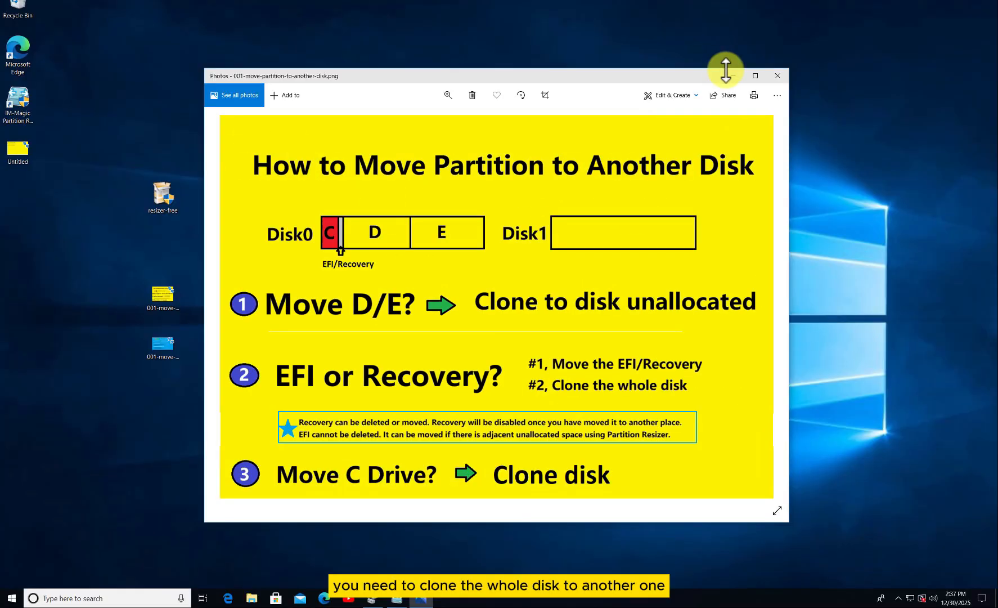
In IM-Magic Partition Resizer, move partition D on Disk 0 to the end of its adjacent unallocated space, leaving 130,746.3 MB unallocated before it
left_click(733, 75)
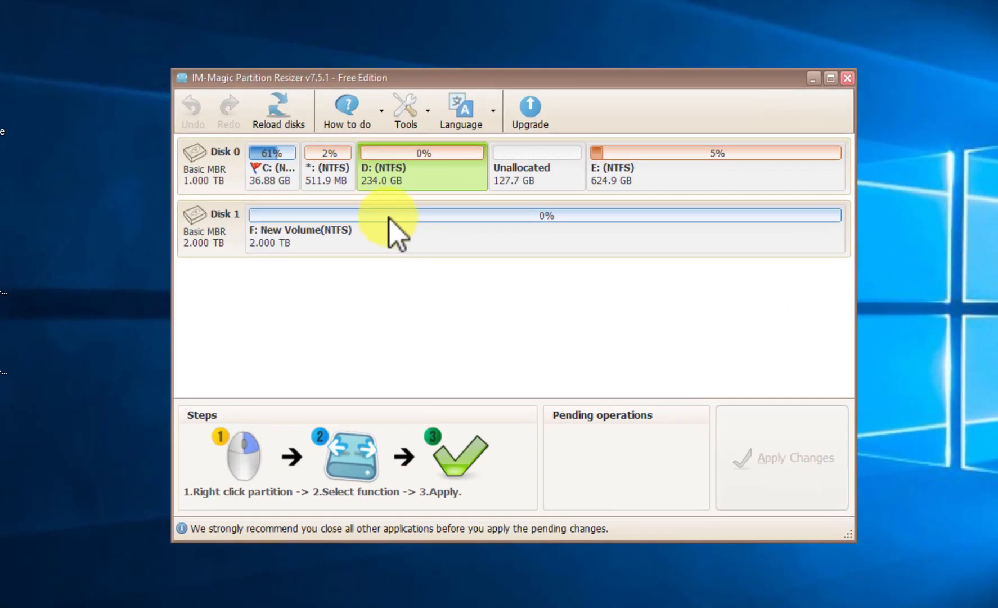
left_click(430, 210)
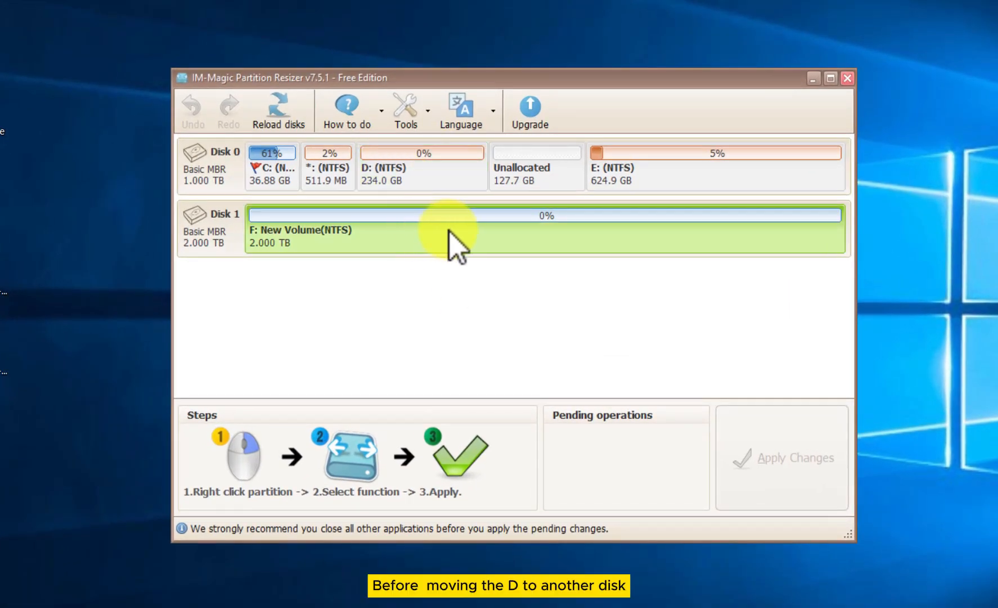
left_click(449, 180)
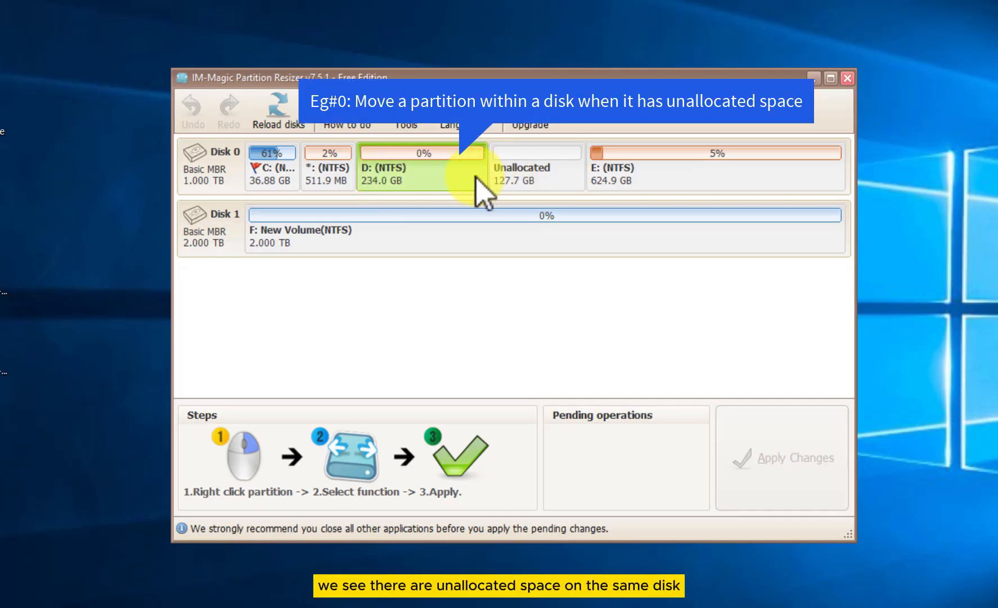
left_click(528, 169)
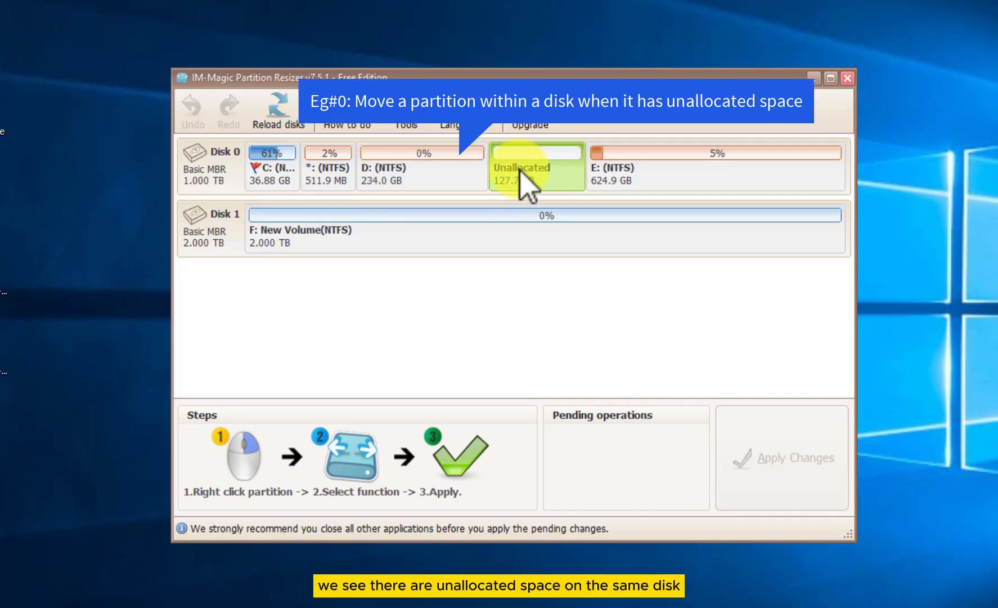
right_click(440, 169)
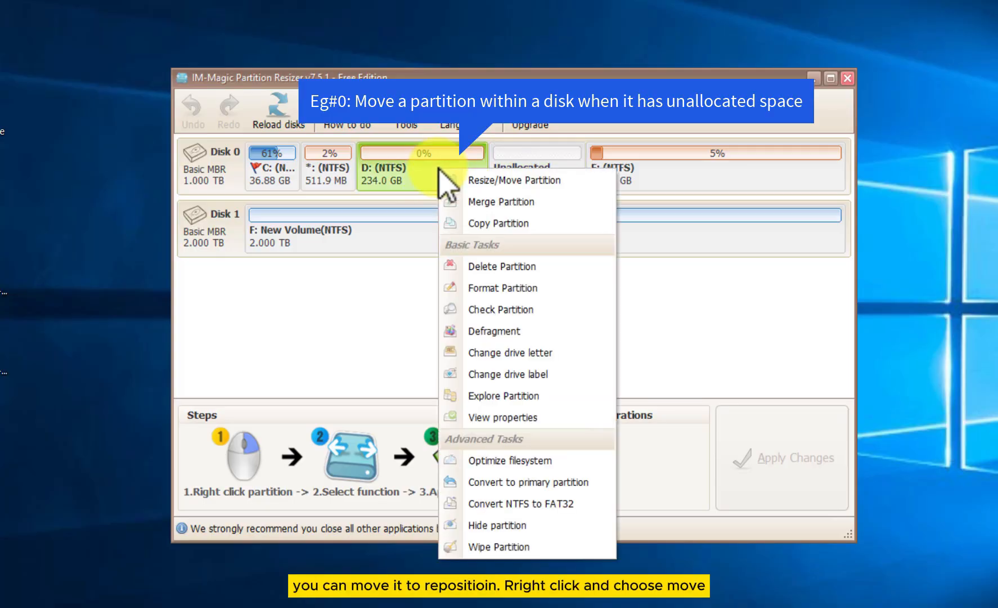
left_click(495, 181)
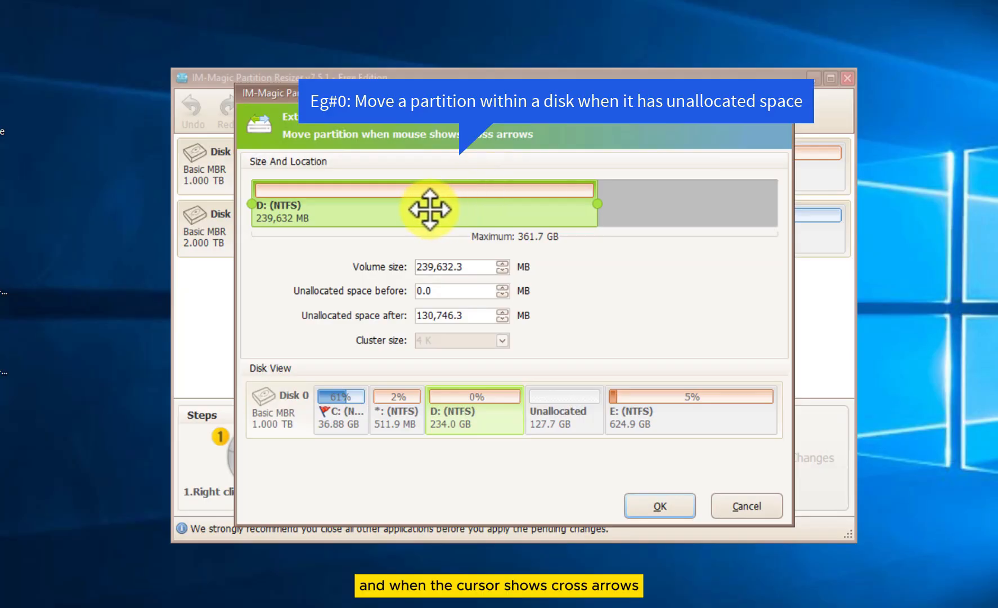
left_click_drag(437, 207, 621, 204)
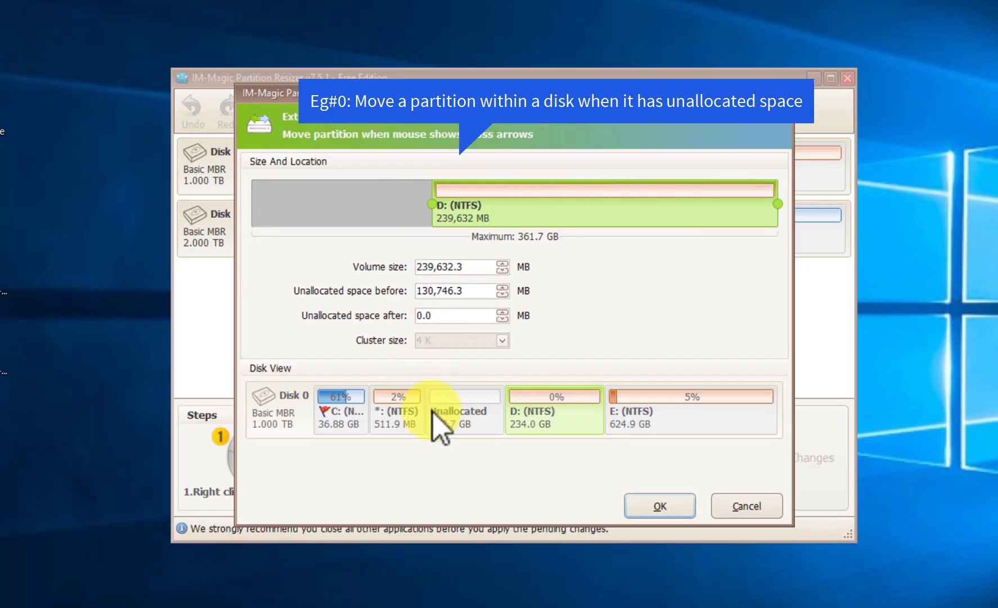
left_click(642, 513)
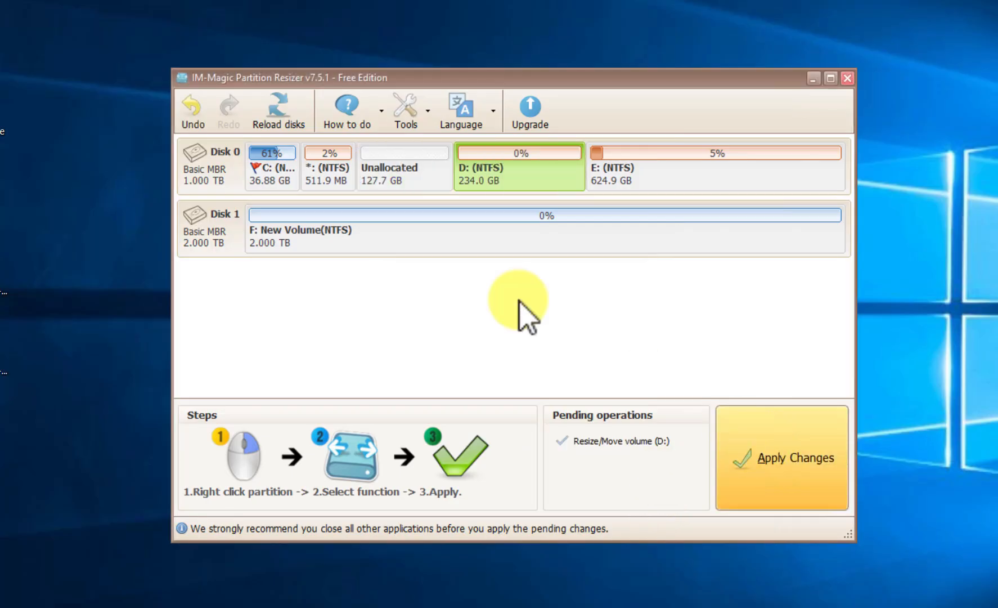
Apply the pending move of partition D on Disk 0 and dismiss the completion message
left_click(327, 172)
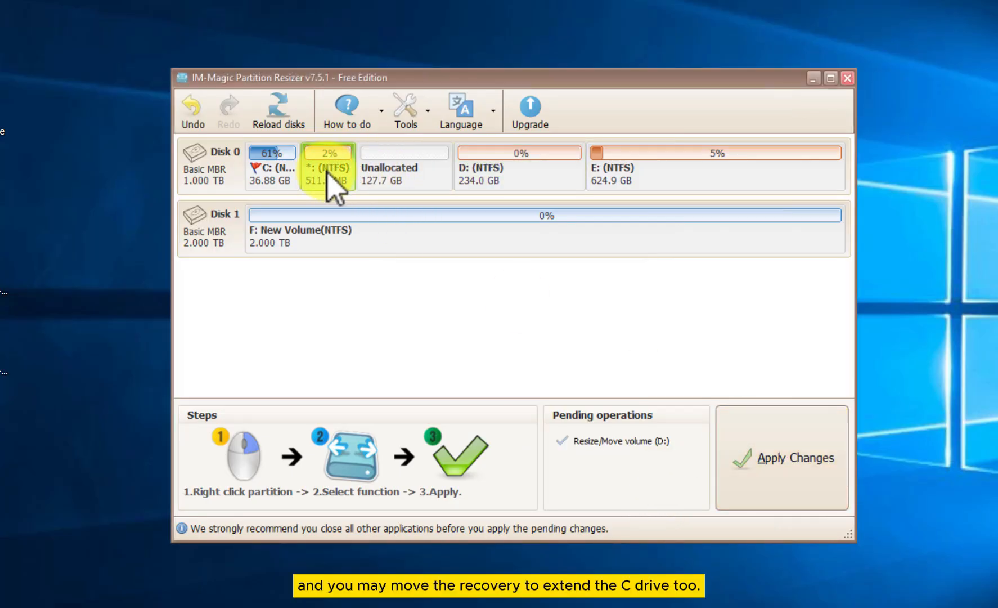
left_click(273, 171)
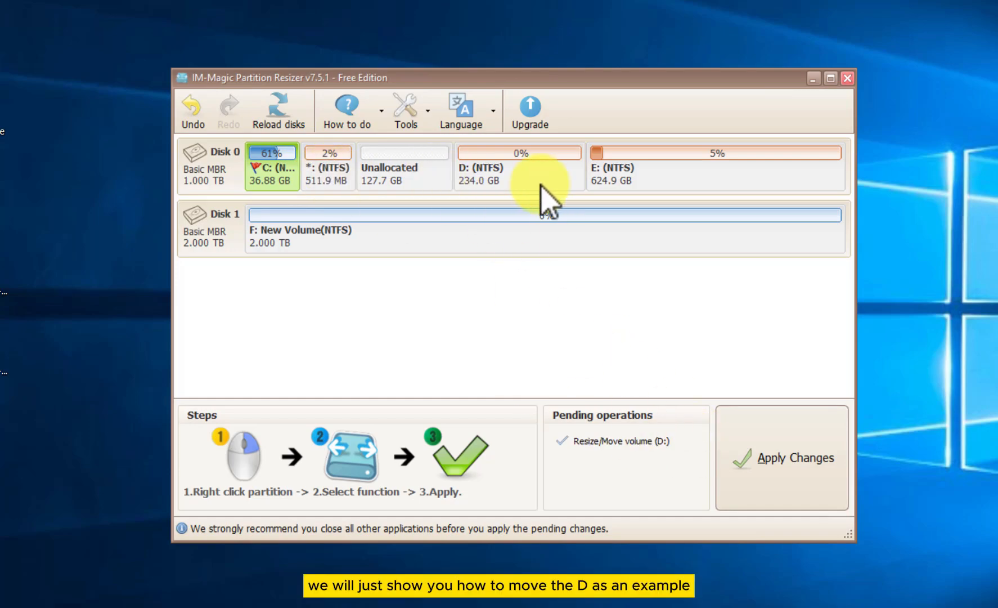
left_click(739, 429)
left_click(554, 360)
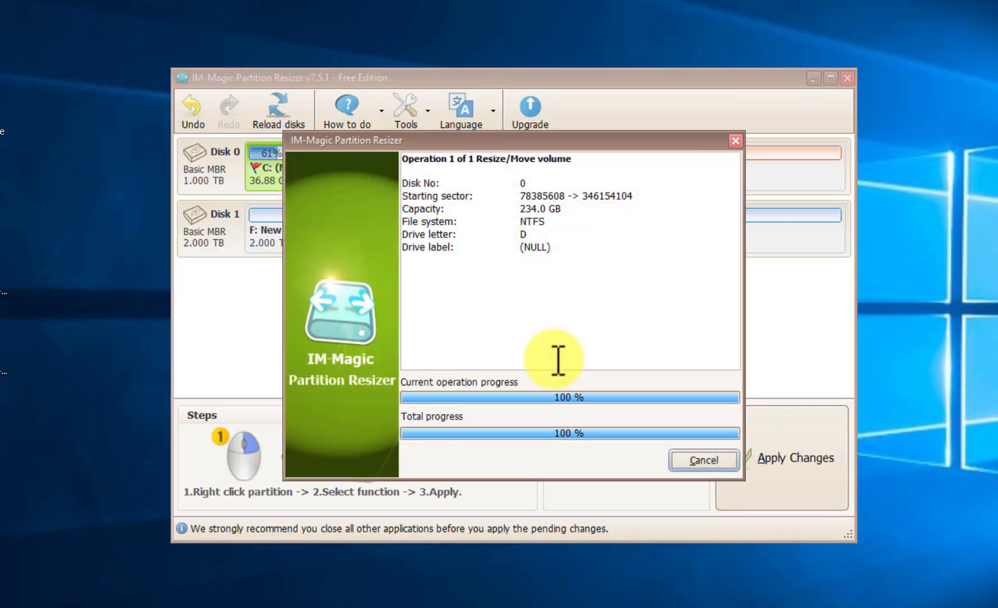
left_click(520, 333)
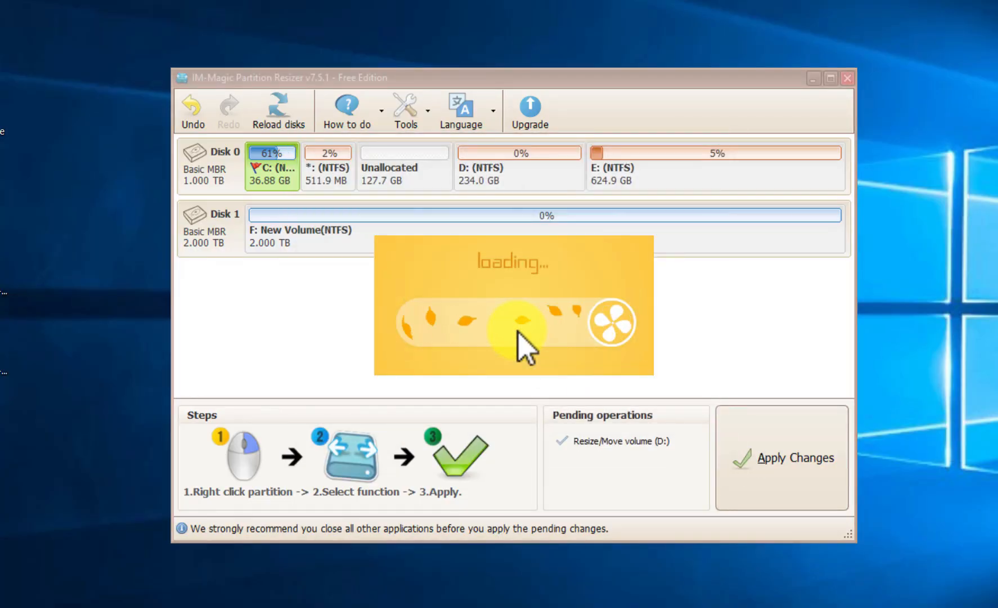
Shrink partition F on Disk 1 from its end to about 1,304,264 MB, leaving about 792,887 MB unallocated after it
left_click(481, 191)
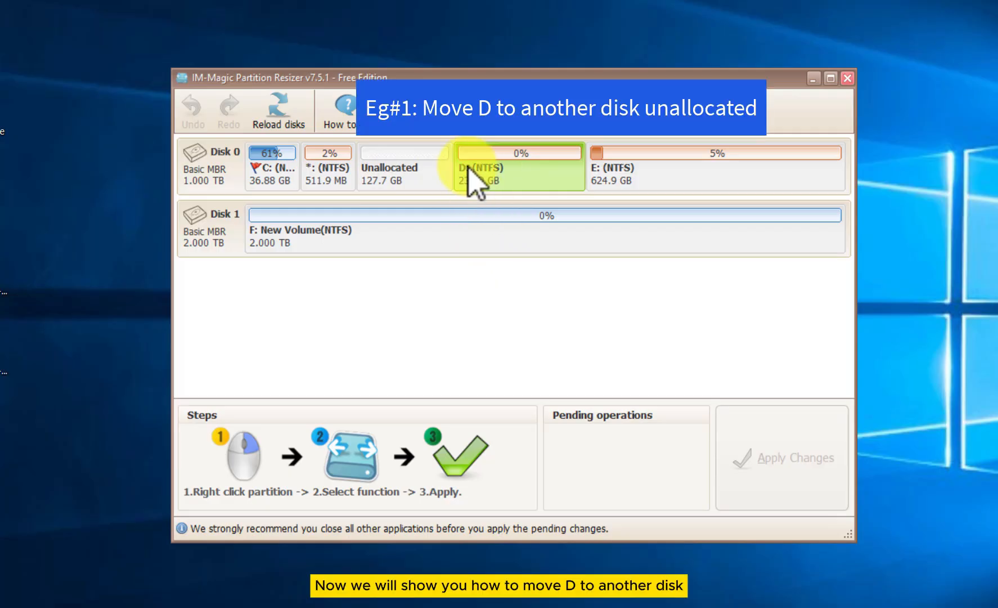
left_click(489, 223)
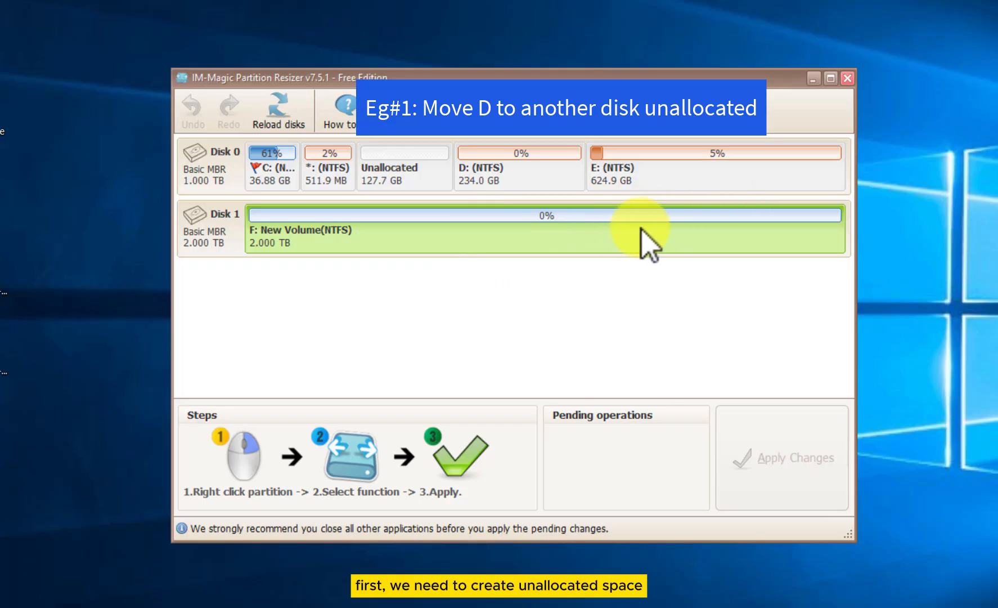
right_click(595, 232)
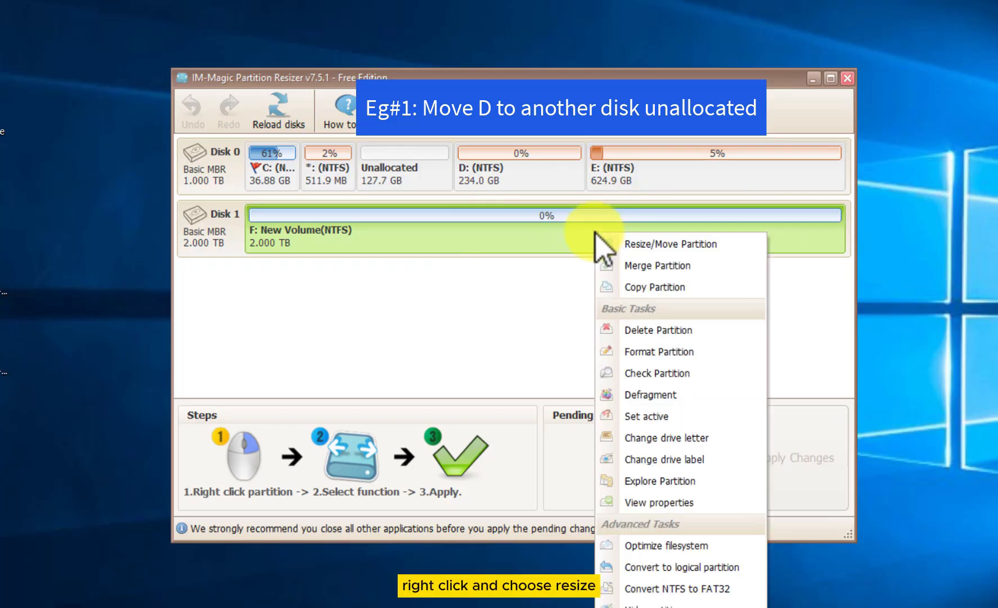
left_click(627, 250)
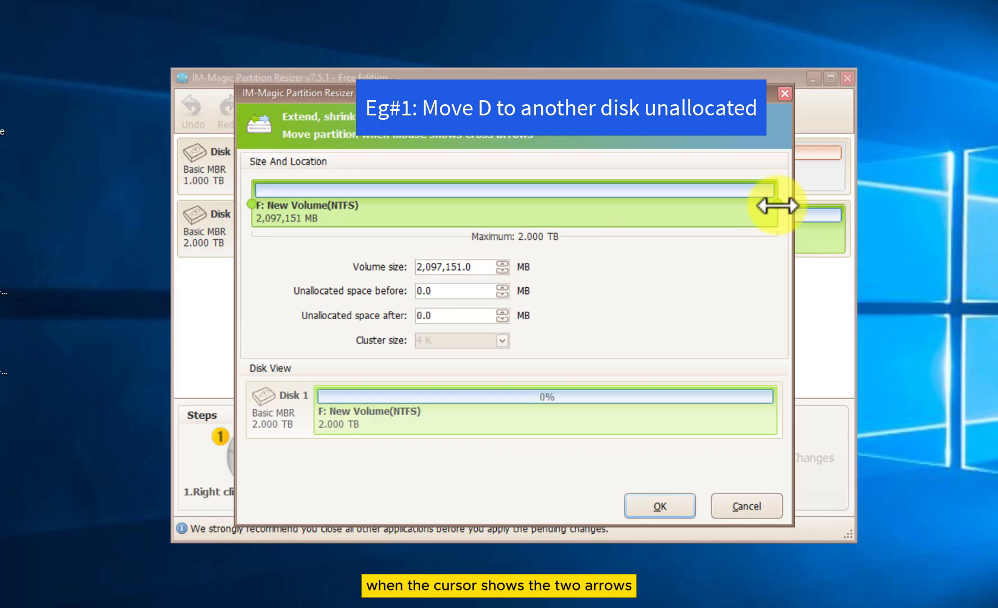
left_click_drag(775, 205, 585, 210)
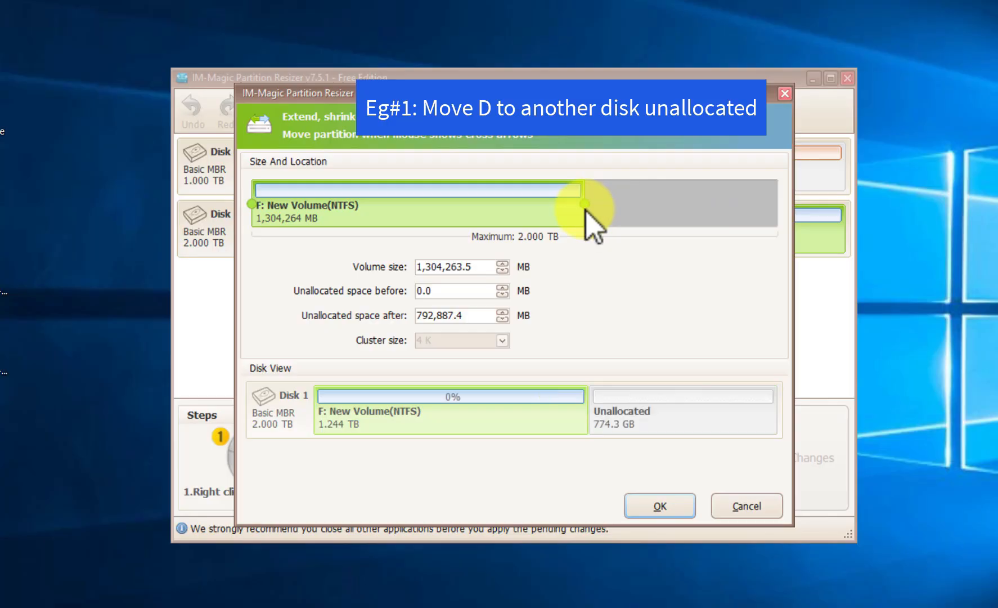
left_click(661, 506)
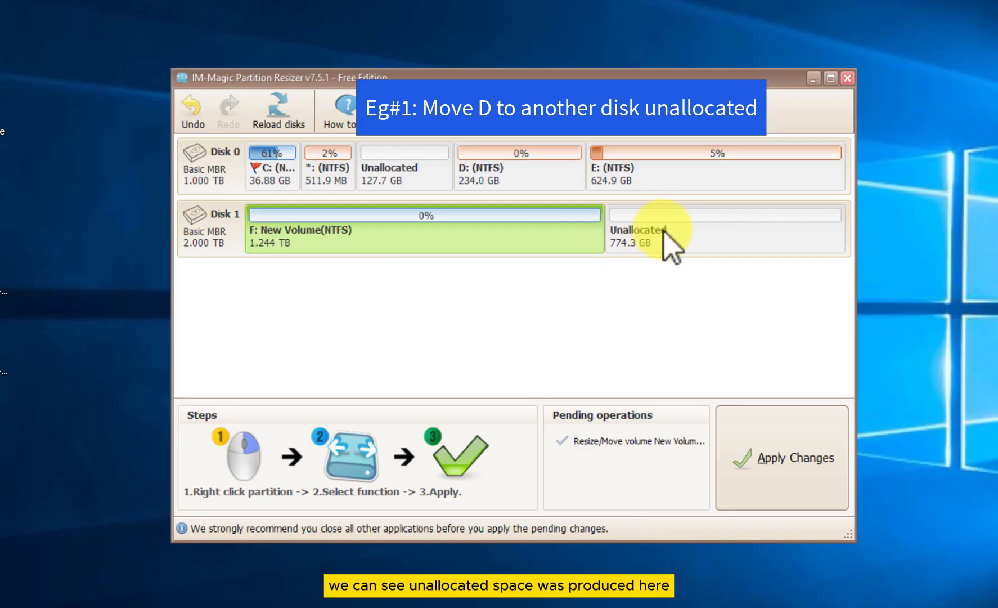
Apply the pending resize of partition F on Disk 1 and dismiss the completion message
left_click(760, 445)
left_click(545, 363)
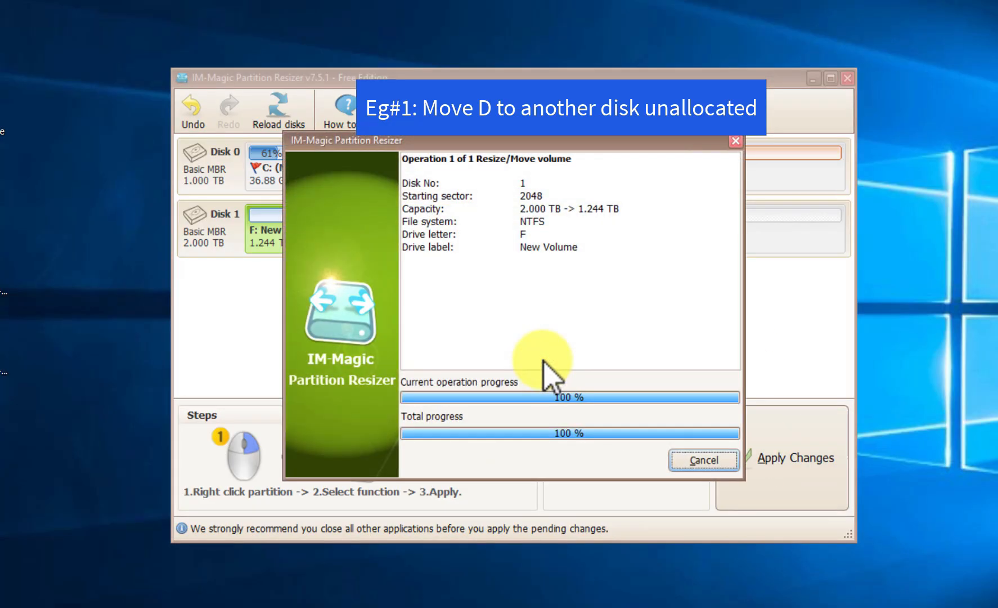
left_click(535, 337)
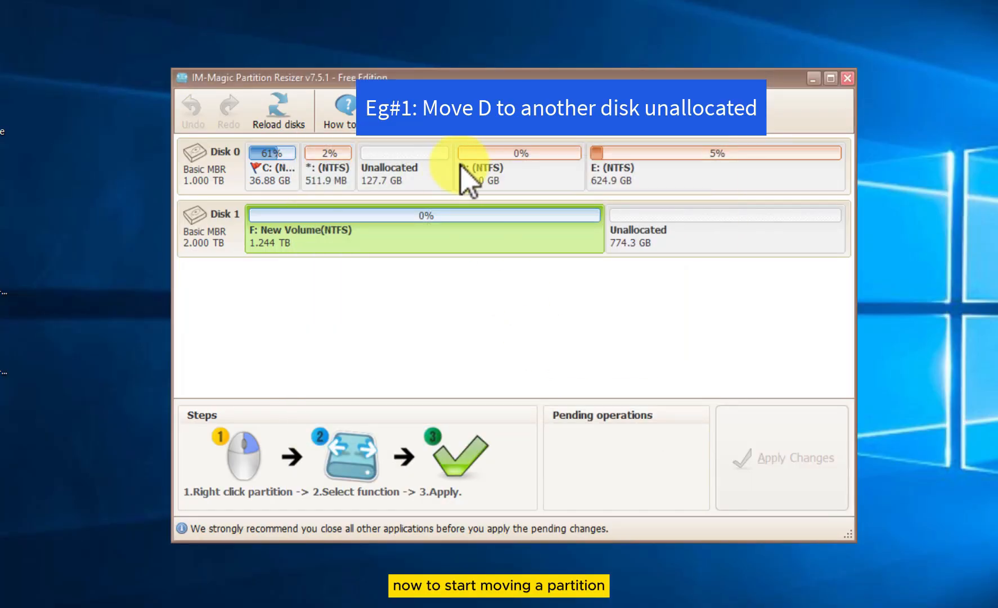
Set up a copy of partition D into the unallocated space on Disk 1, keeping the proposed size, drive letter G and logical type
left_click(471, 170)
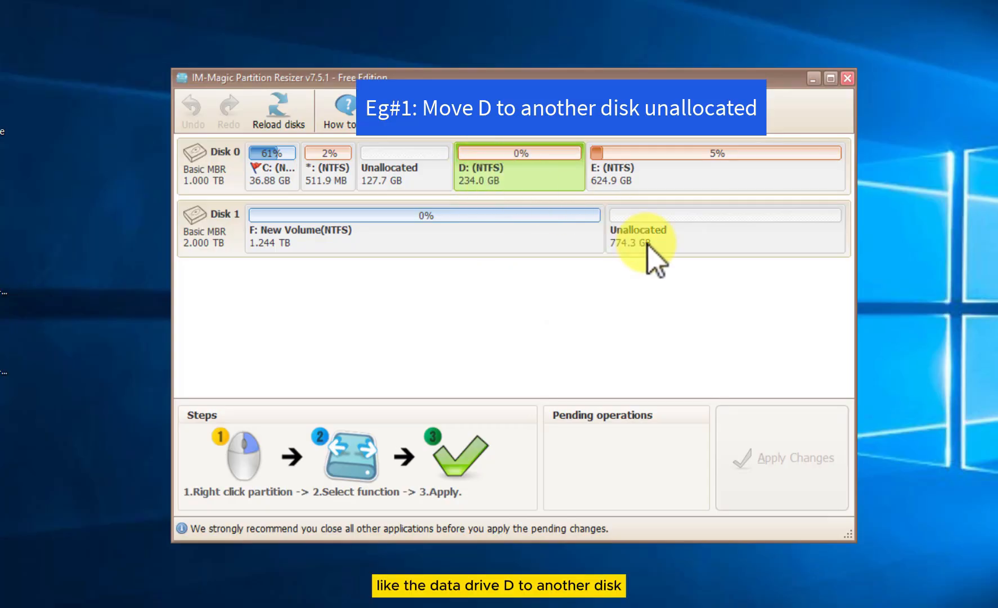
left_click(642, 237)
left_click(484, 168)
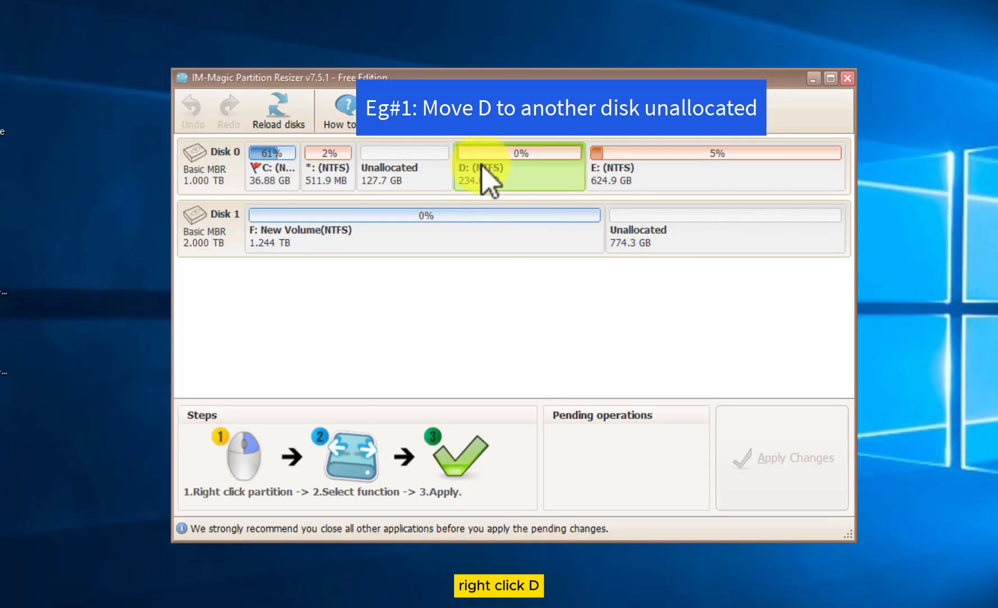
right_click(483, 169)
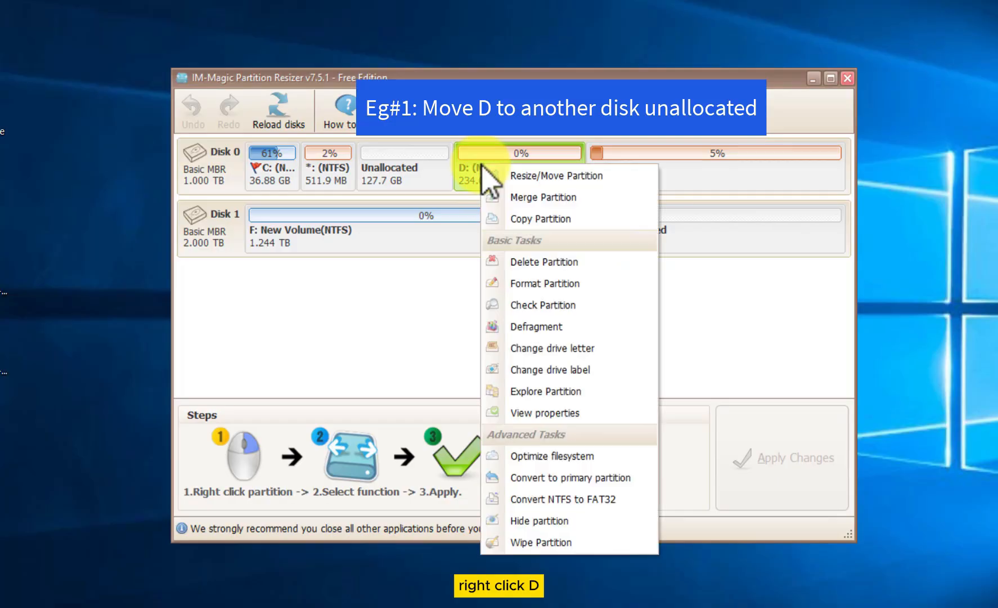
left_click(529, 223)
left_click(270, 324)
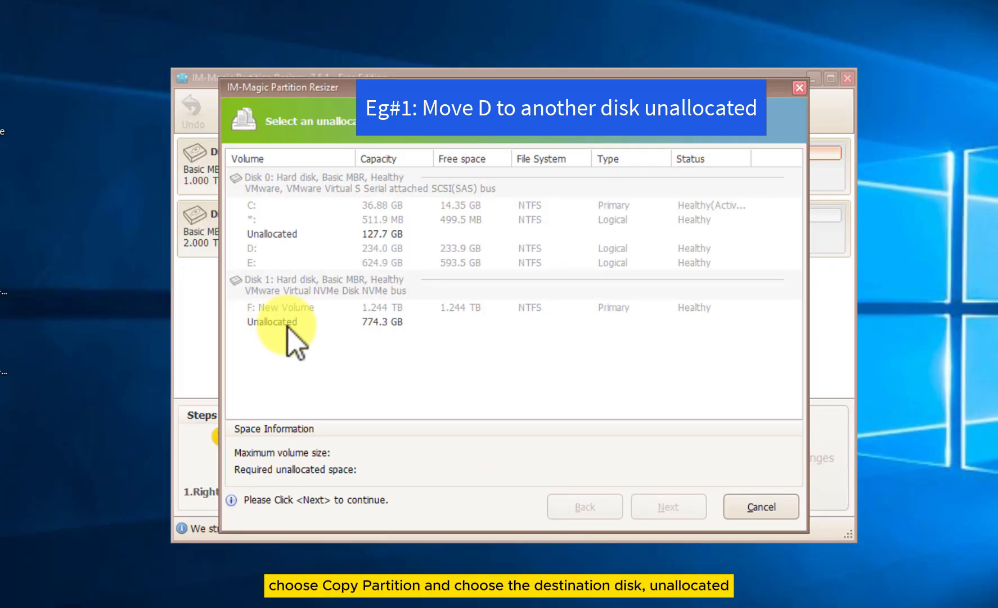
left_click(282, 329)
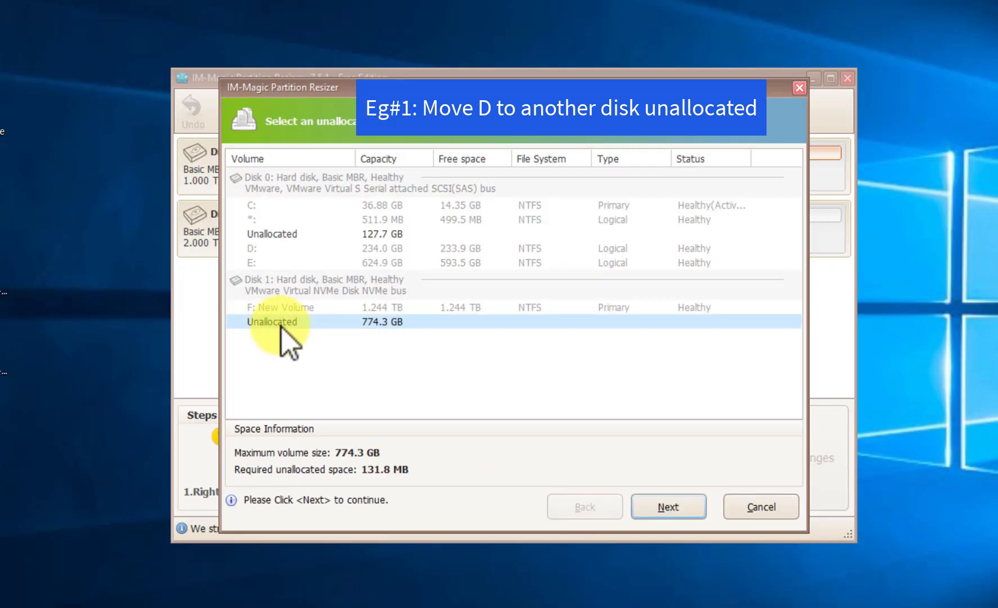
left_click(667, 505)
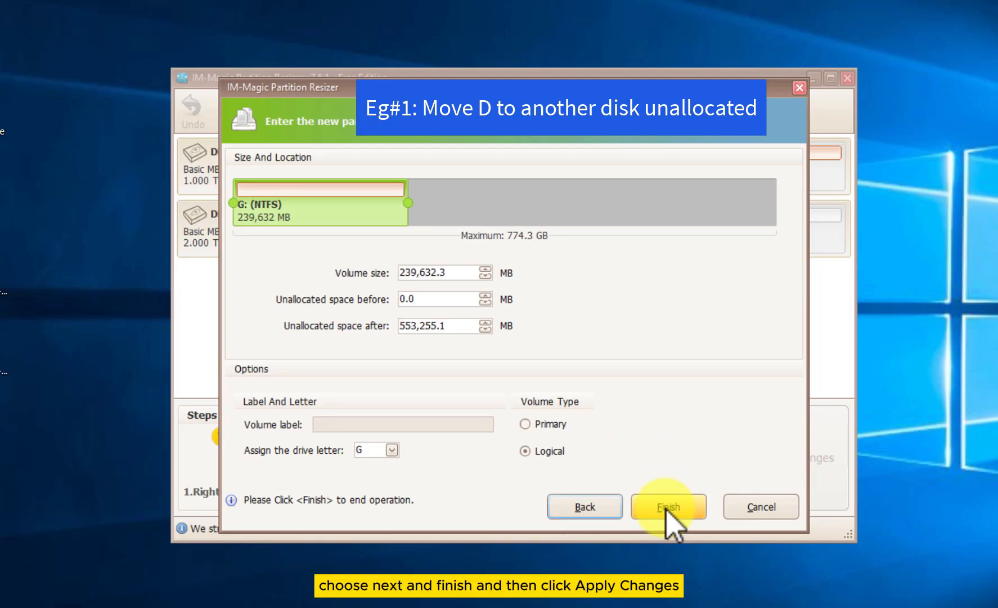
left_click(669, 508)
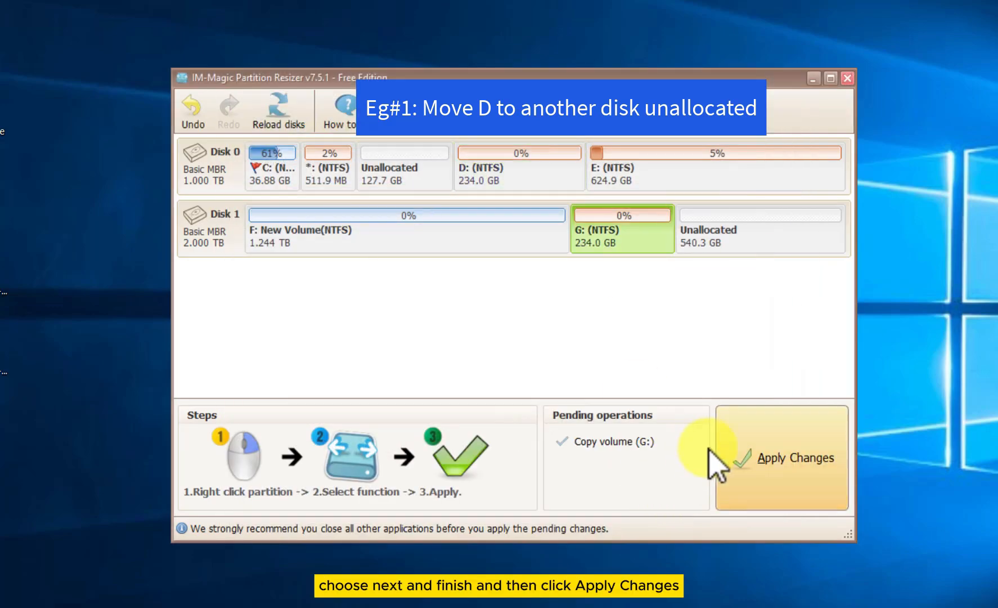
Apply the pending copy of partition D to Disk 1 and dismiss the completion message
left_click(742, 446)
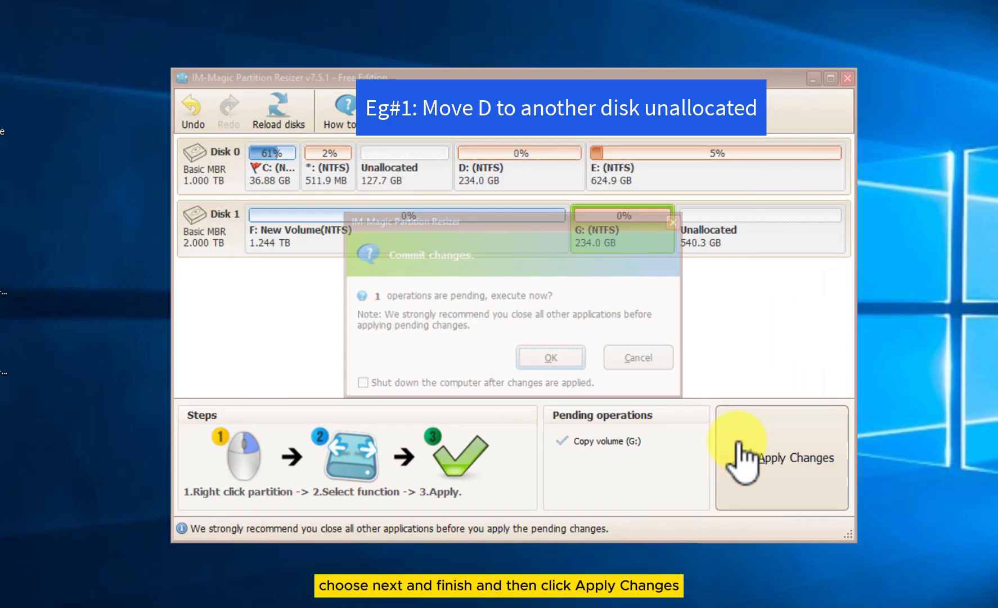
left_click(552, 360)
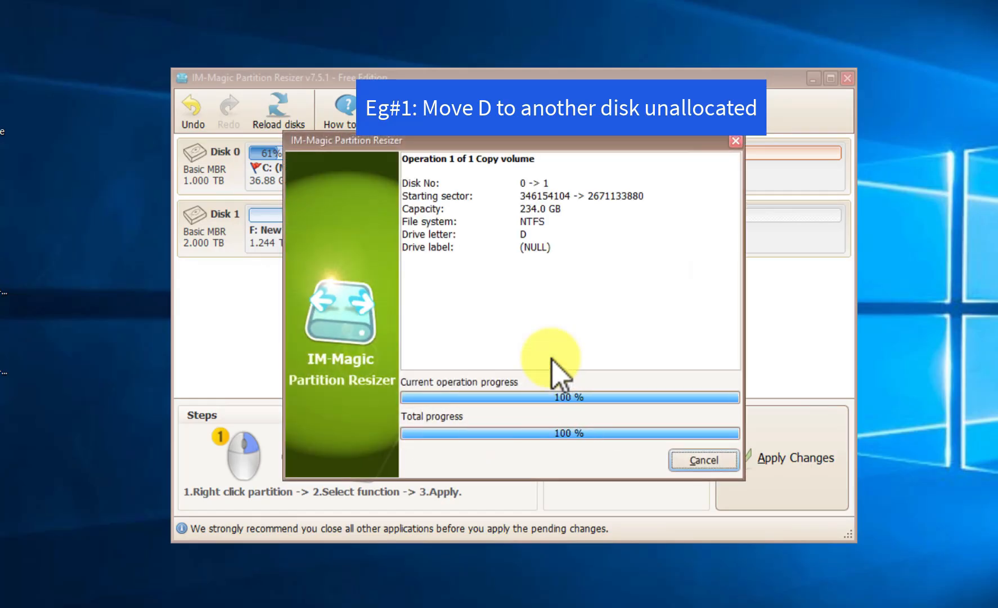
left_click(520, 335)
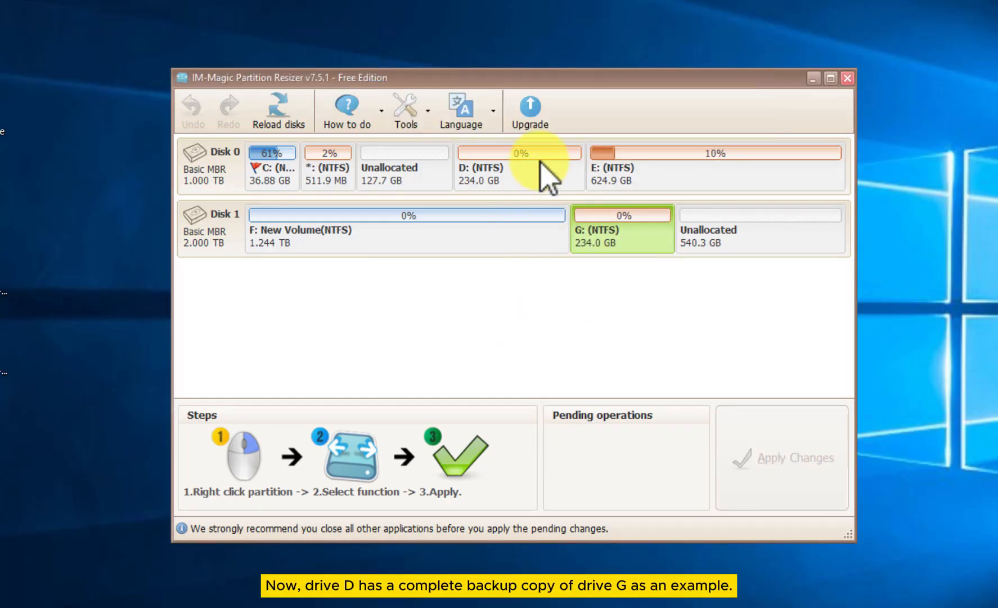
left_click(517, 163)
left_click(605, 239)
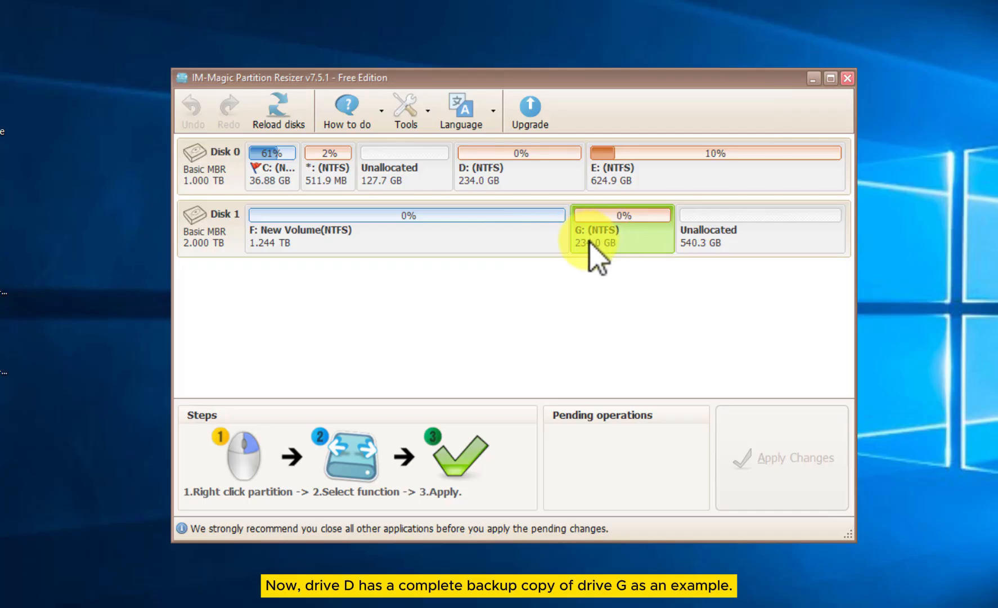
left_click(328, 185)
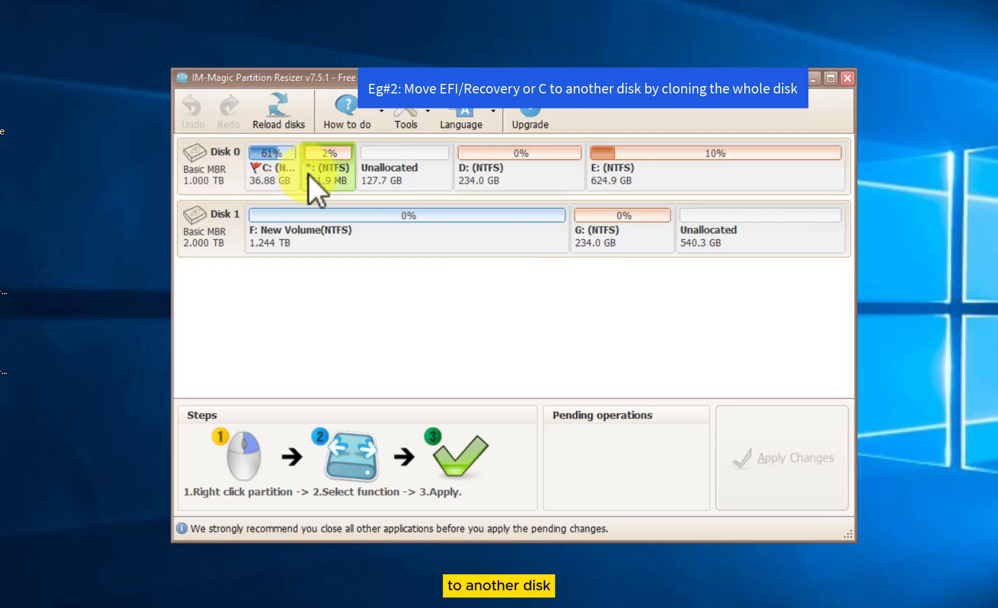
left_click(225, 234)
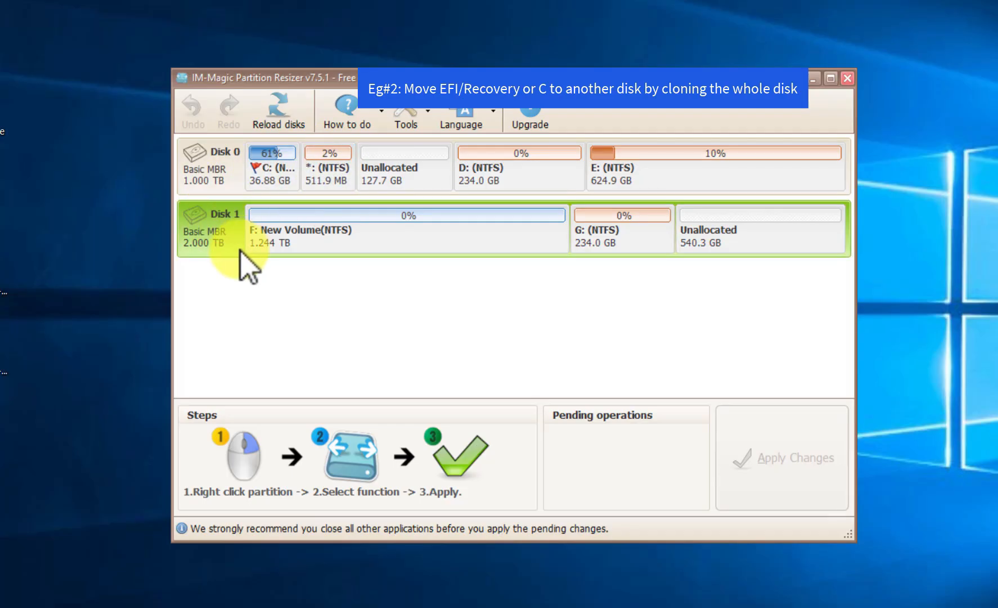
left_click(287, 177)
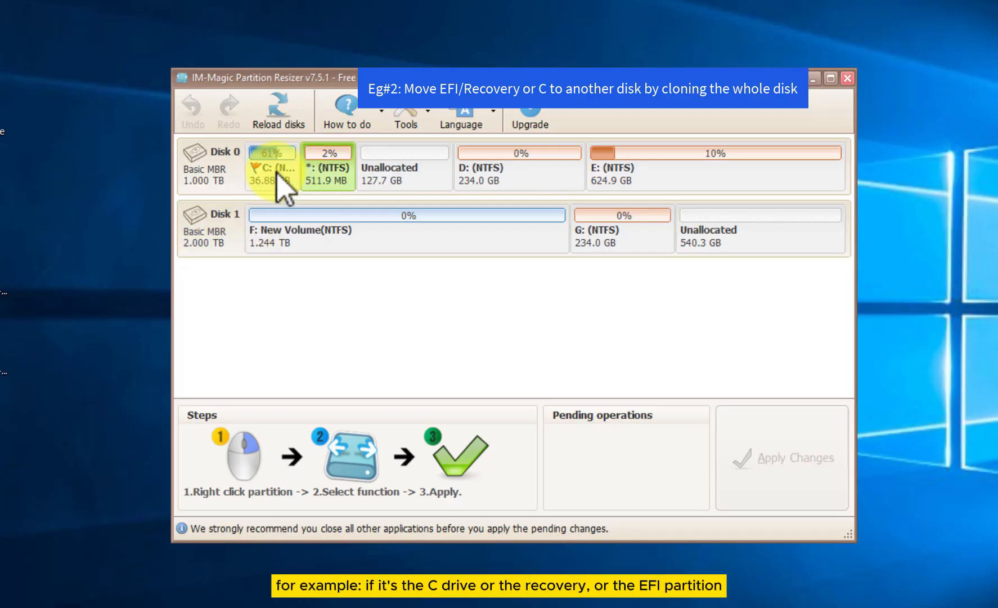
left_click(307, 169)
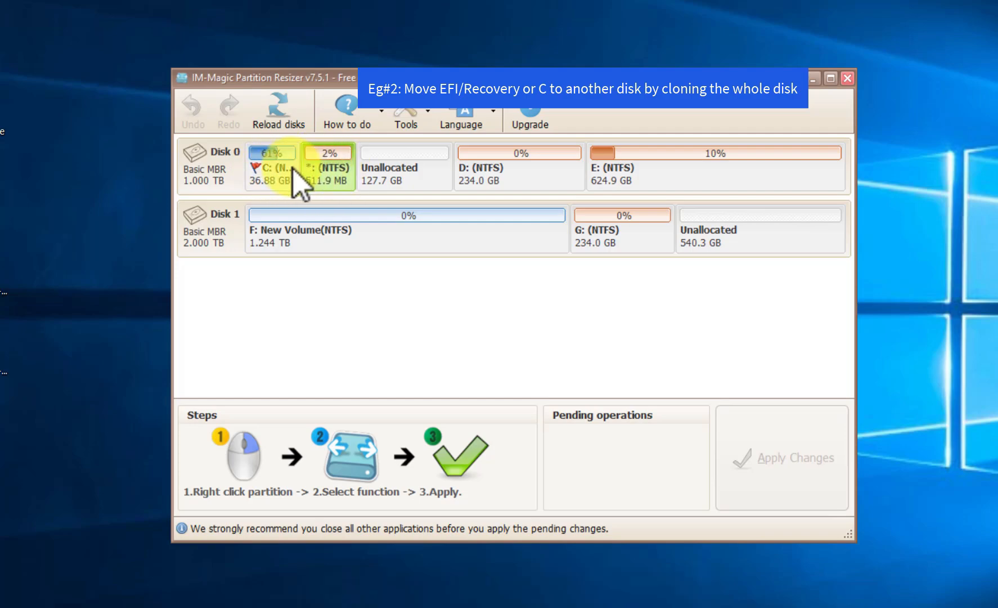
Start an OS migration with Disk 1 as the destination, allowing all partitions on that disk to be deleted
left_click(430, 114)
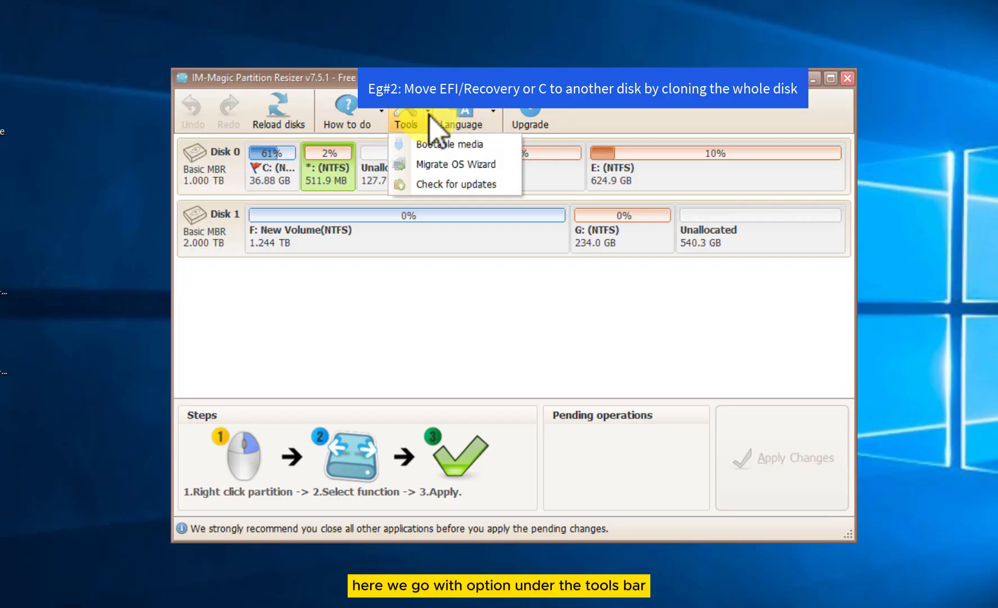
left_click(427, 169)
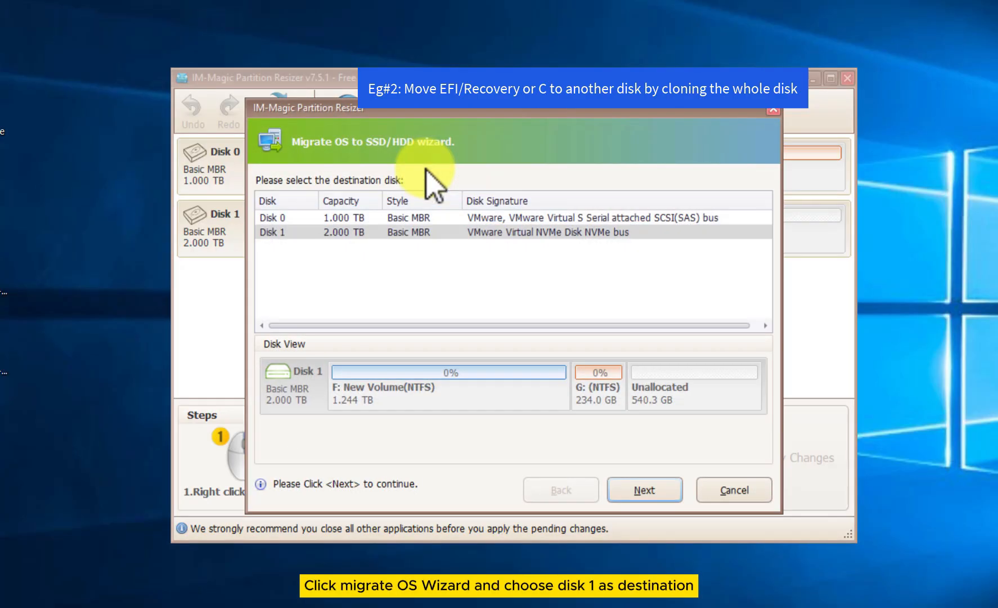
left_click(285, 232)
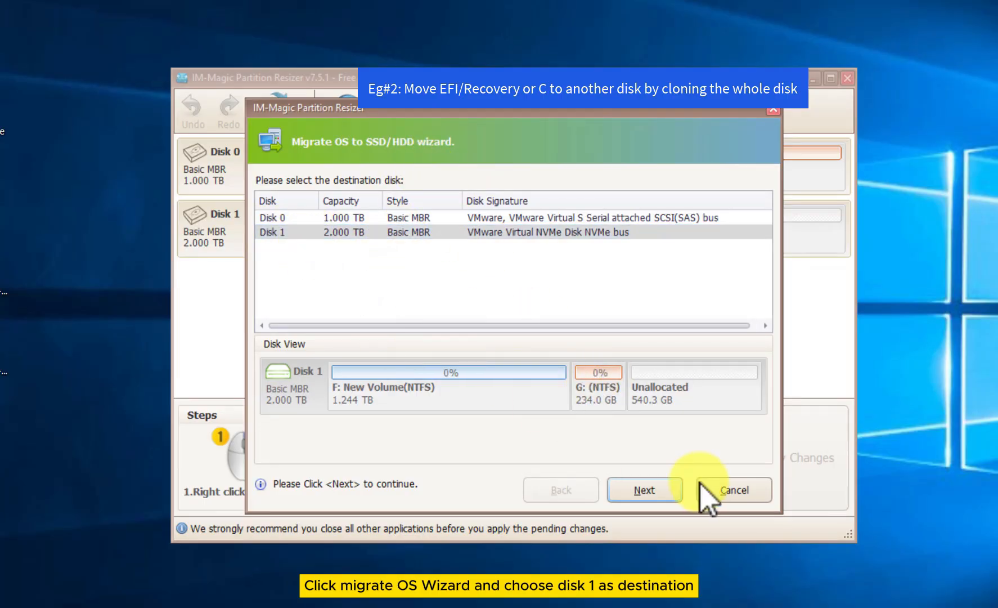
left_click(653, 490)
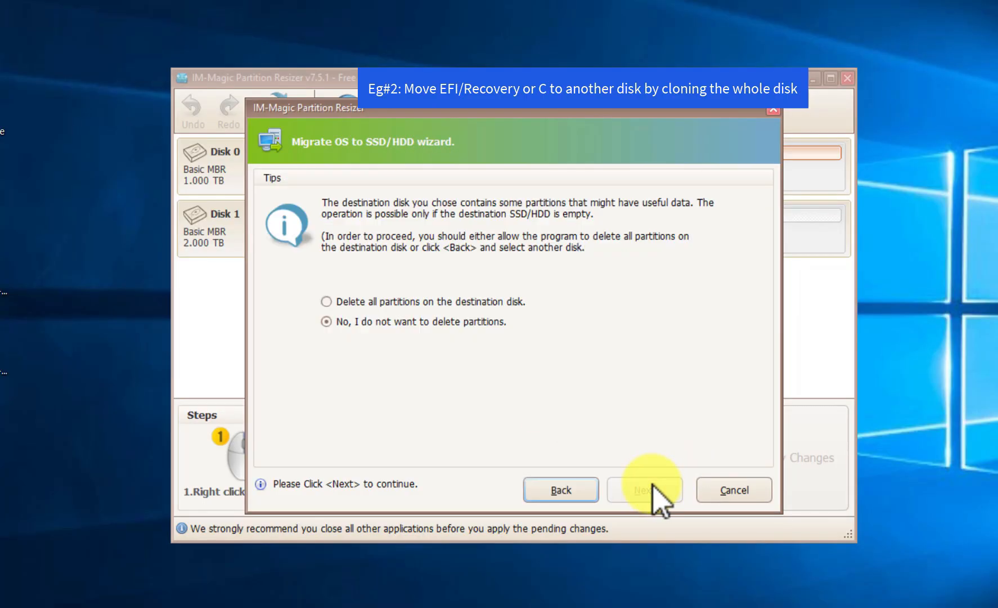
left_click(327, 302)
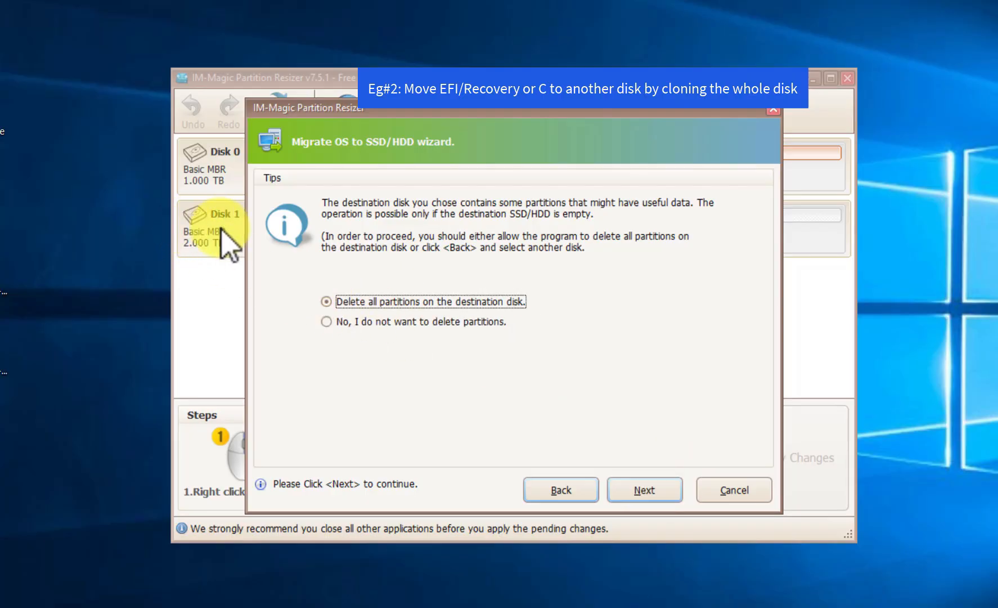
left_click(644, 490)
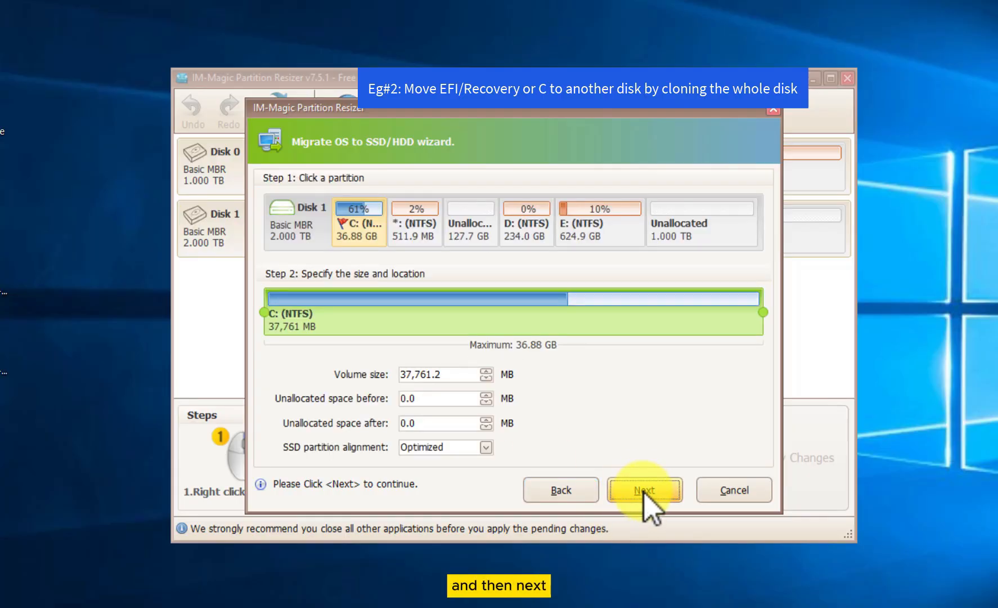
Keep the proposed partition sizes and Optimized alignment for Disk 1, and apply the pending OS migration
left_click(645, 490)
left_click(644, 490)
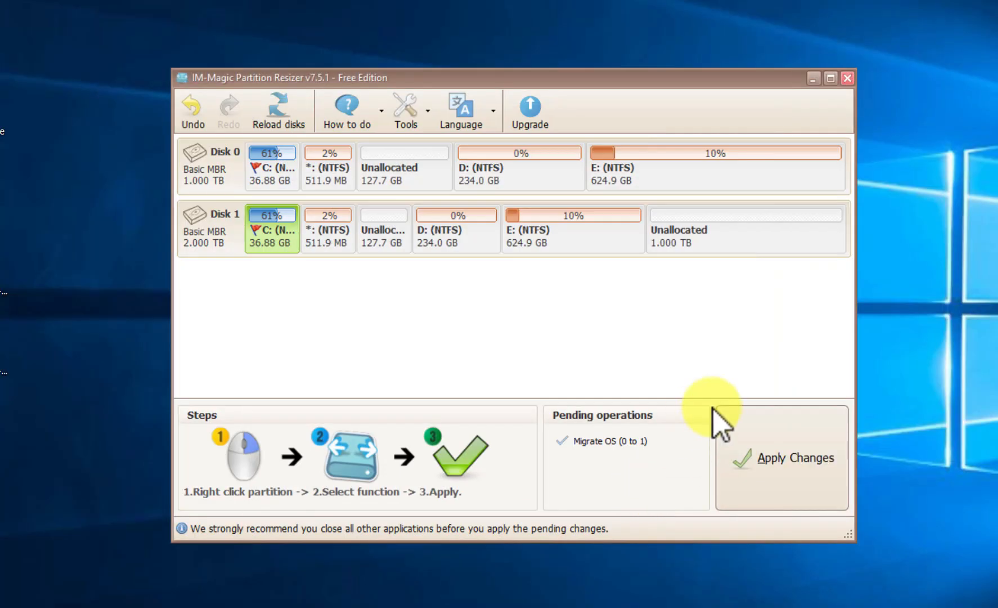
left_click(770, 438)
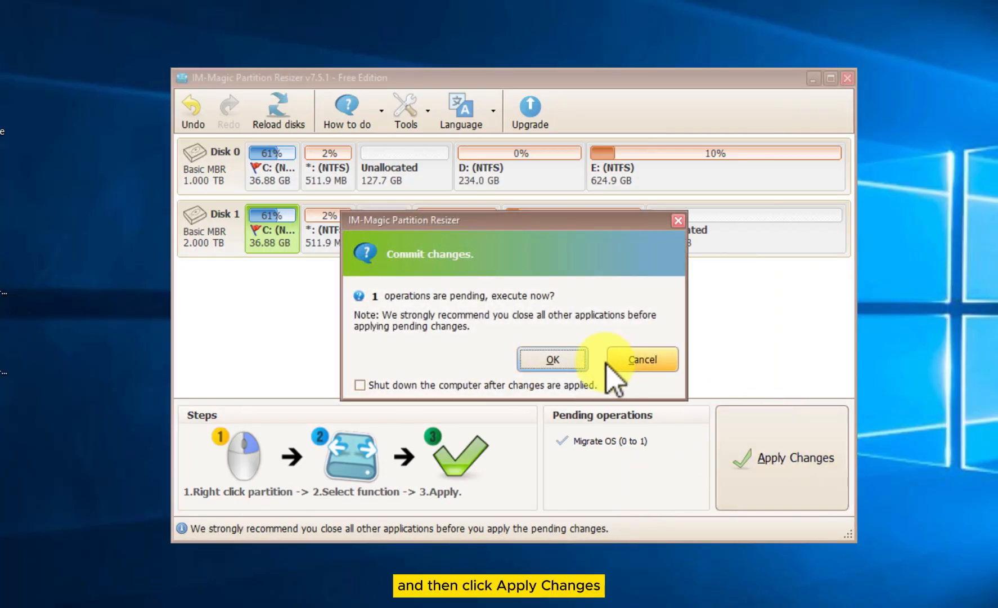
left_click(564, 360)
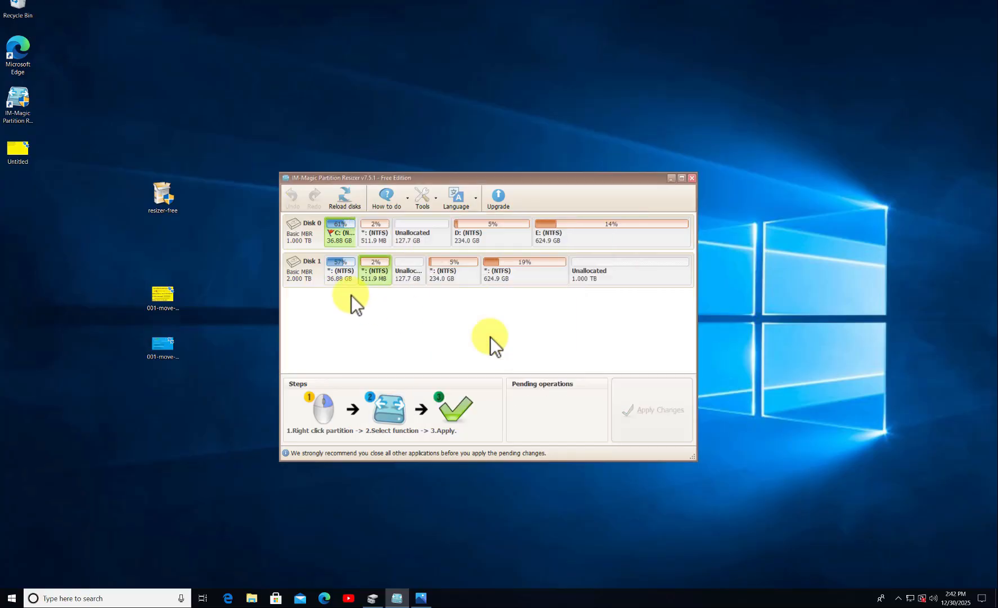
Compare the partition layouts of Disk 0 and Disk 1, including in Windows Disk Management after refreshing its disk information
left_click(346, 230)
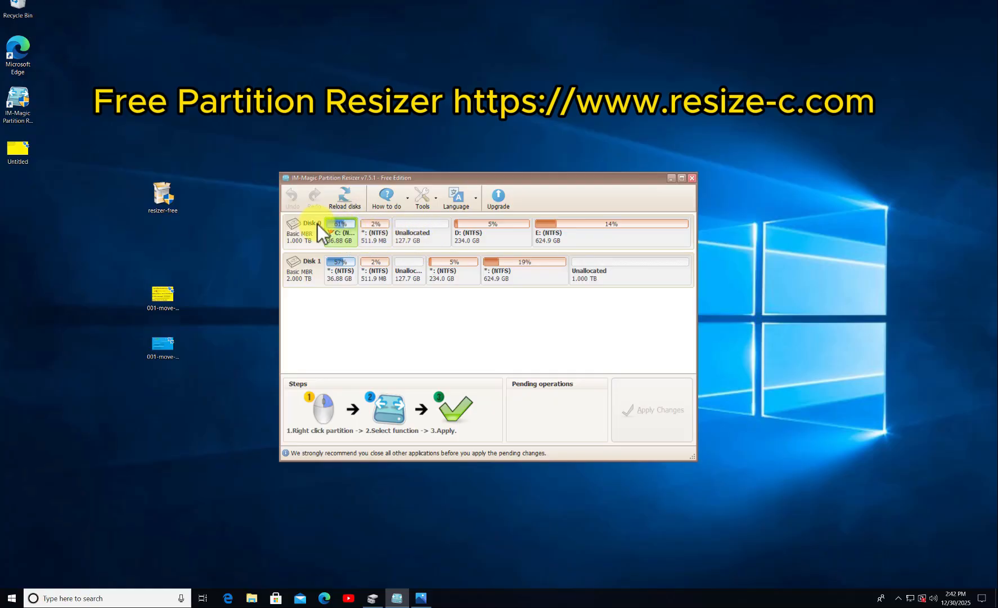
left_click(371, 275)
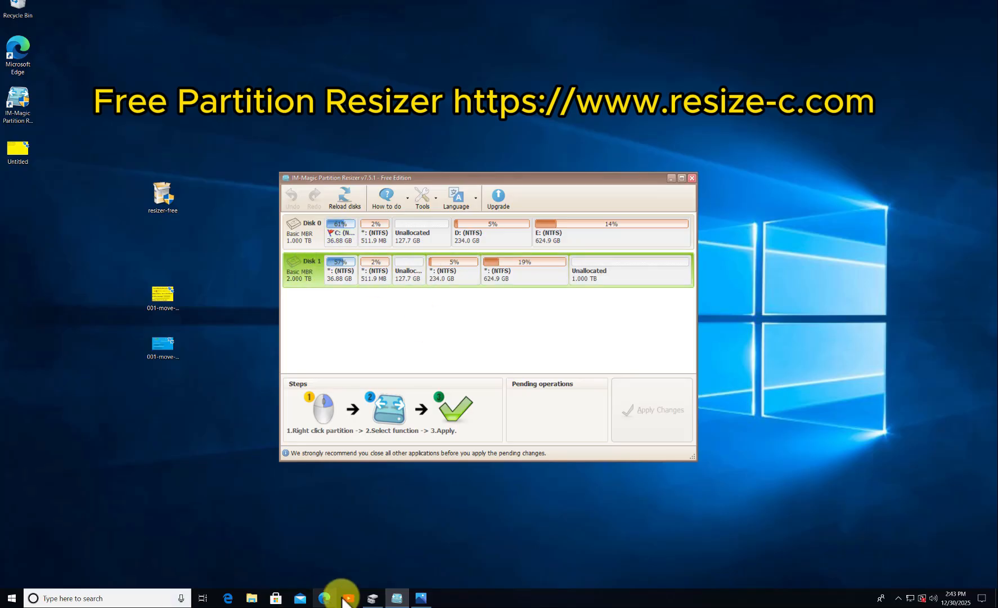
left_click(370, 596)
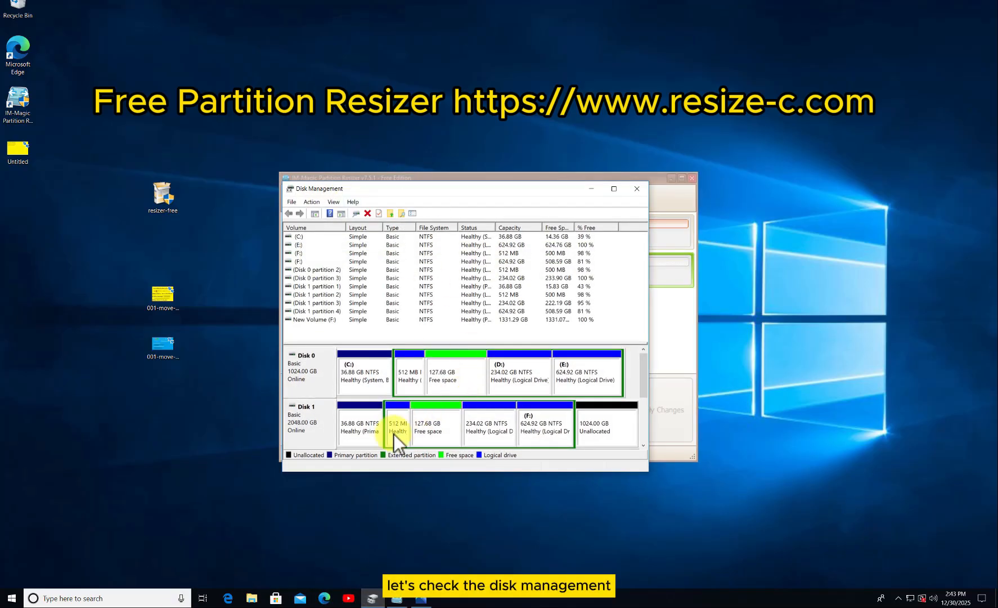
left_click(311, 201)
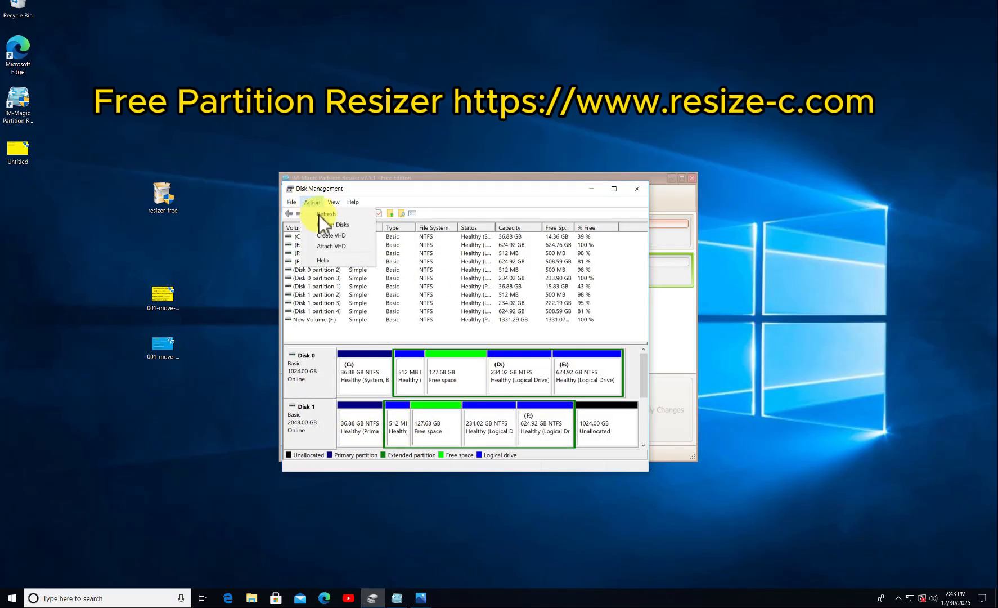
left_click(321, 216)
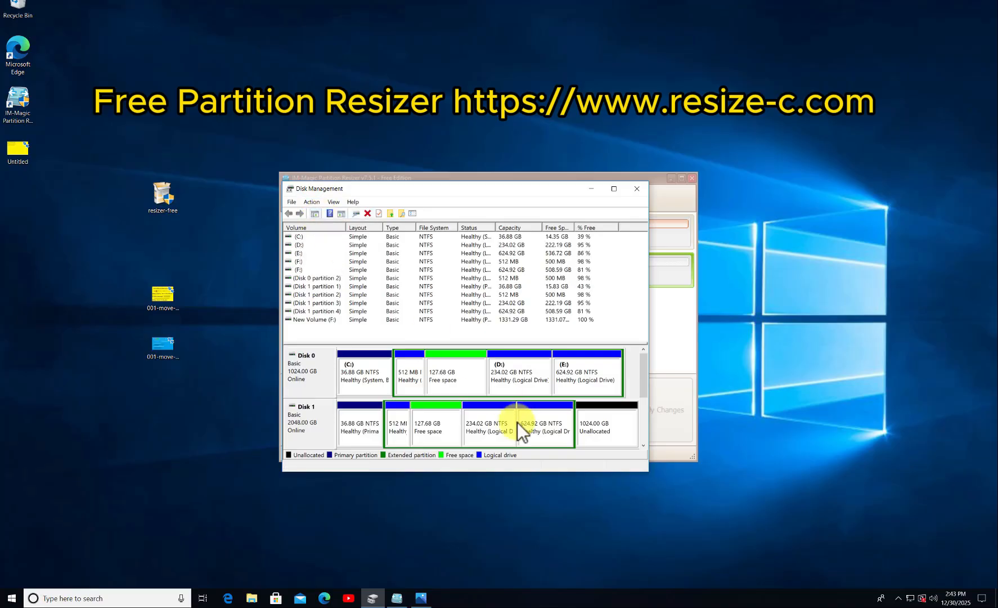